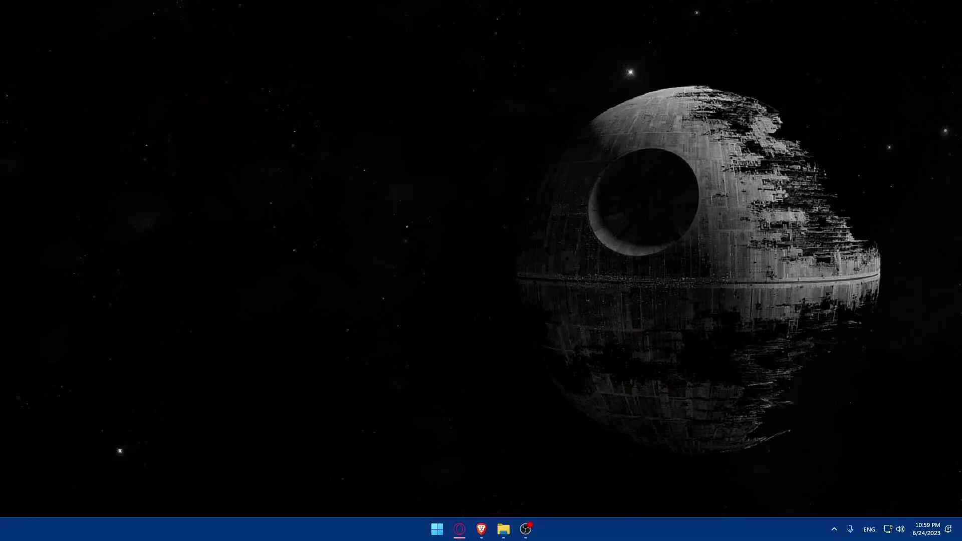
Step: Launch Brave and go to shopify.com by typing 'shopify' in the address bar
left_click(481, 530)
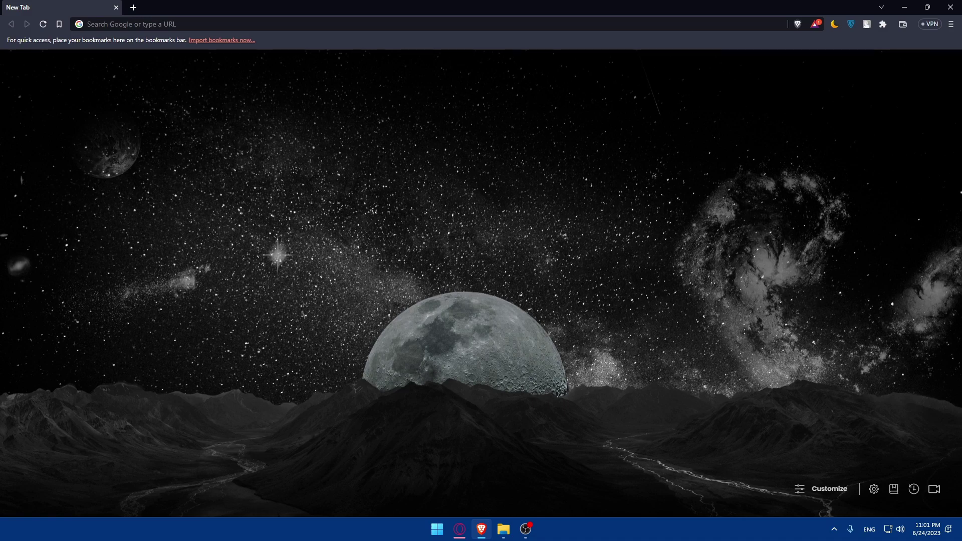
left_click(189, 24)
type("shoo")
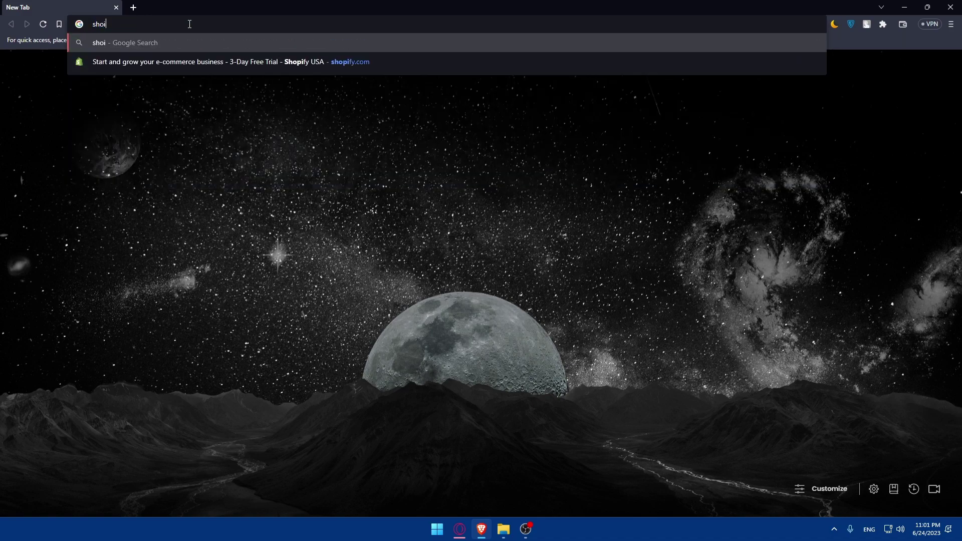
key("BackSpace")
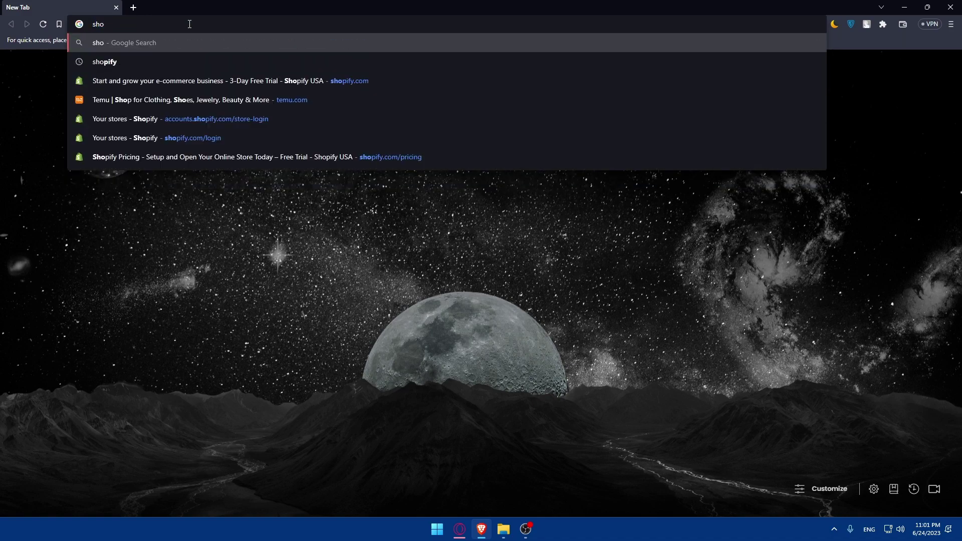
type("p")
key("BackSpace")
type("pify.com")
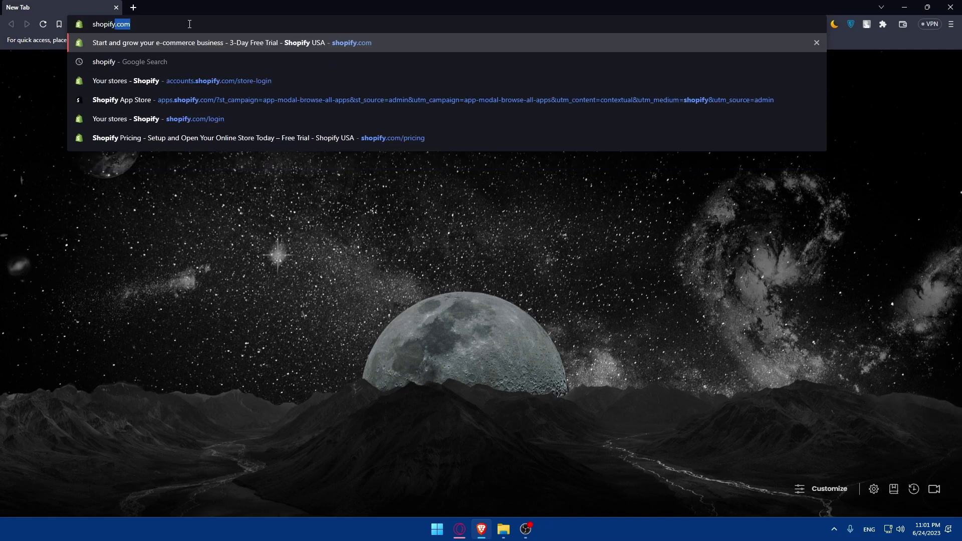
key("Return")
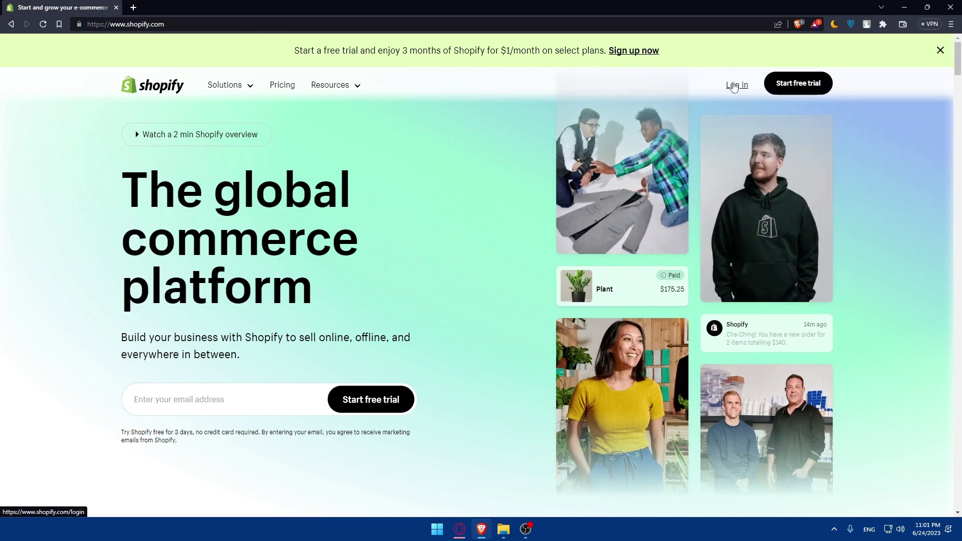
Step: Log in to Shopify with the first saved account, leaving the security settings review
left_click(734, 85)
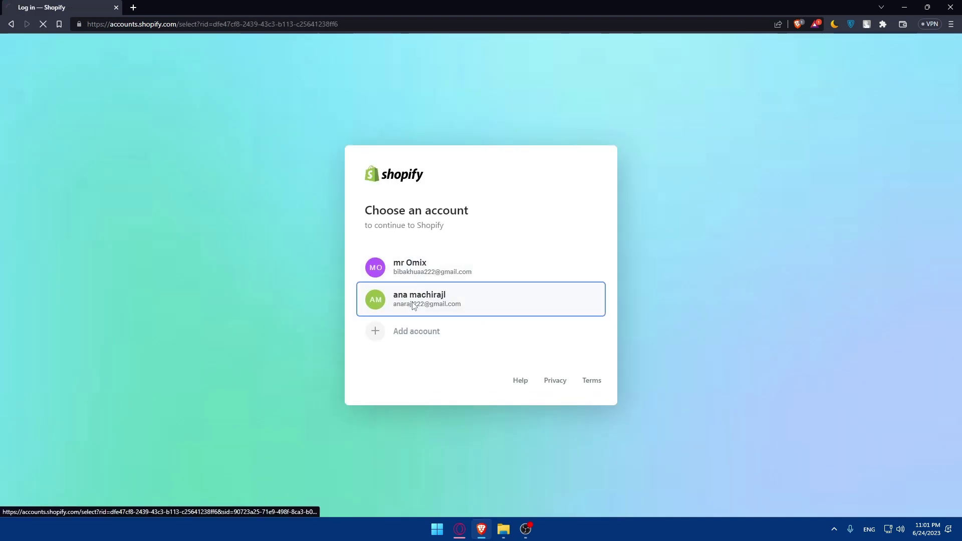
left_click(413, 306)
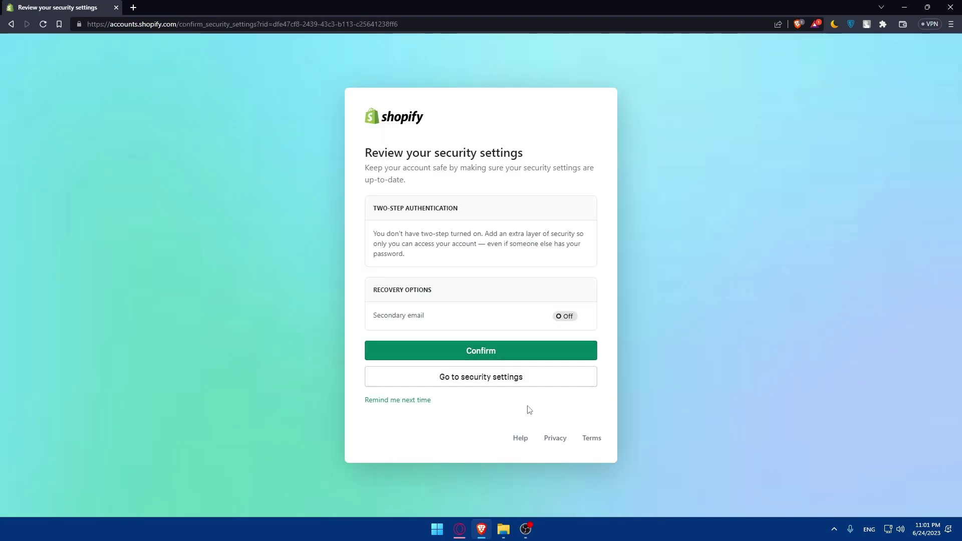
left_click(521, 378)
left_click(443, 272)
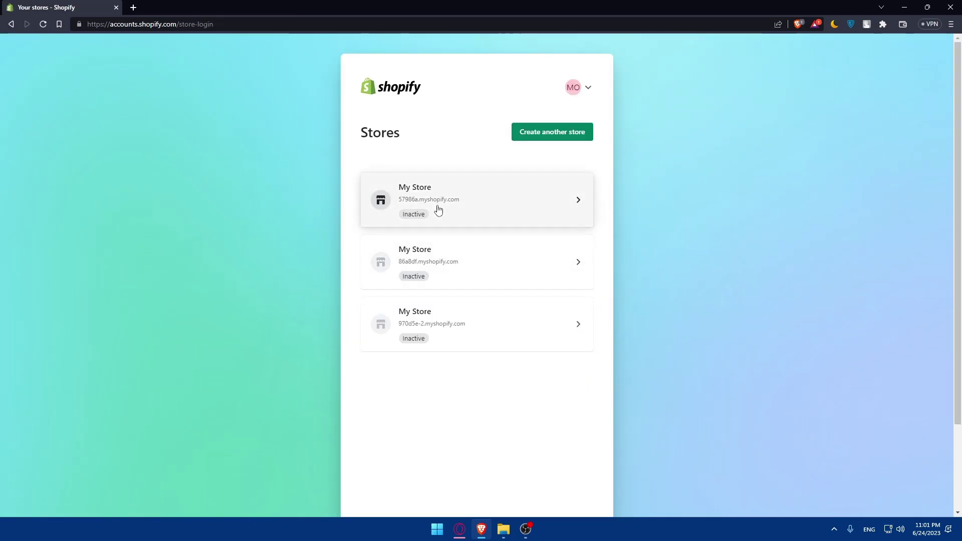
Step: Create another store, skipping all setup questions, under the first account
left_click(546, 131)
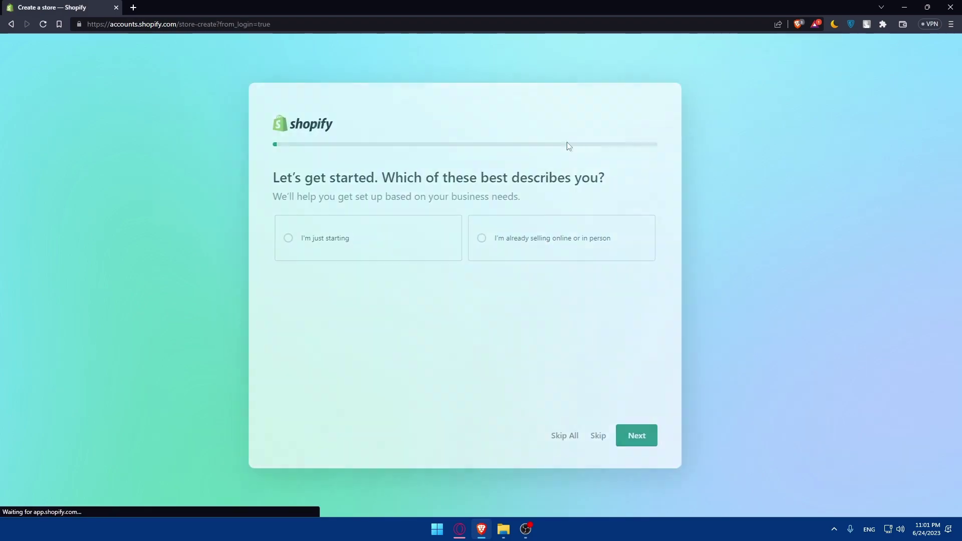
left_click(587, 435)
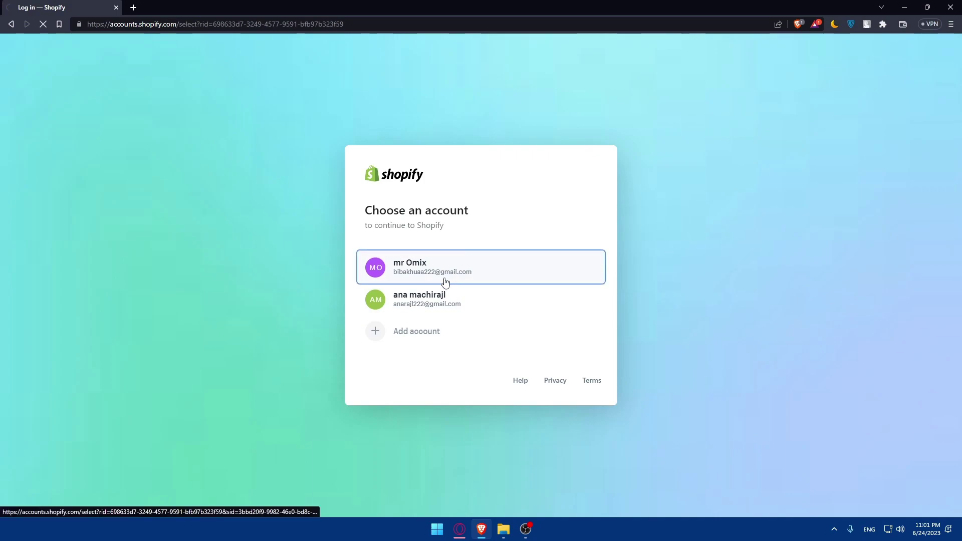
left_click(446, 282)
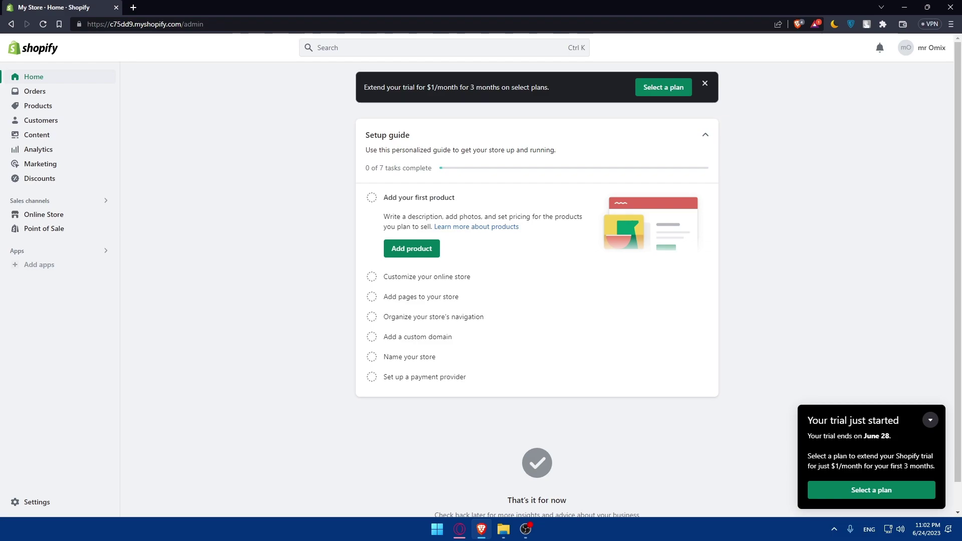
left_click(53, 506)
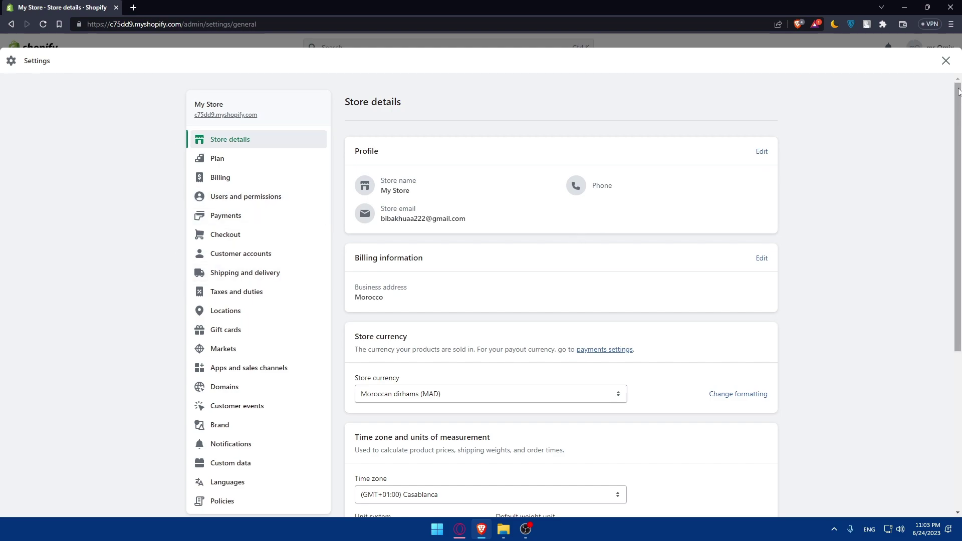
left_click(945, 61)
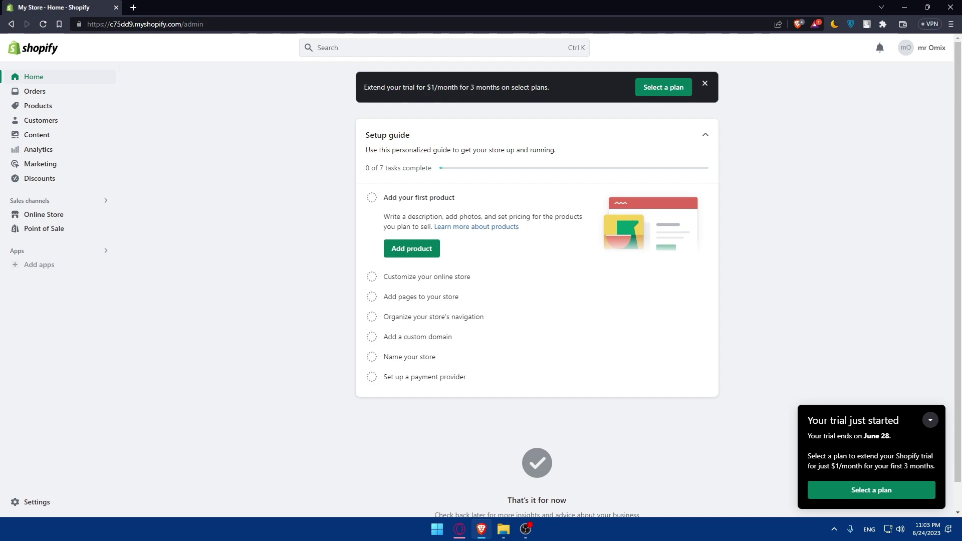
Step: Load localhost/wordpress/wp-admin in a new tab, then return to the WordPress.com My Home tab
left_click(133, 8)
type("wordpress/wp-admin/")
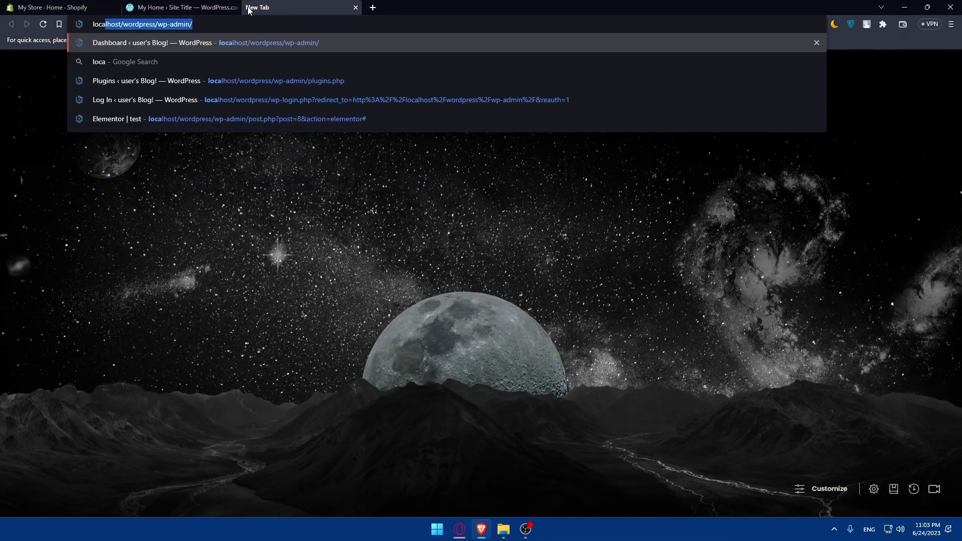
key("Return")
left_click(180, 8)
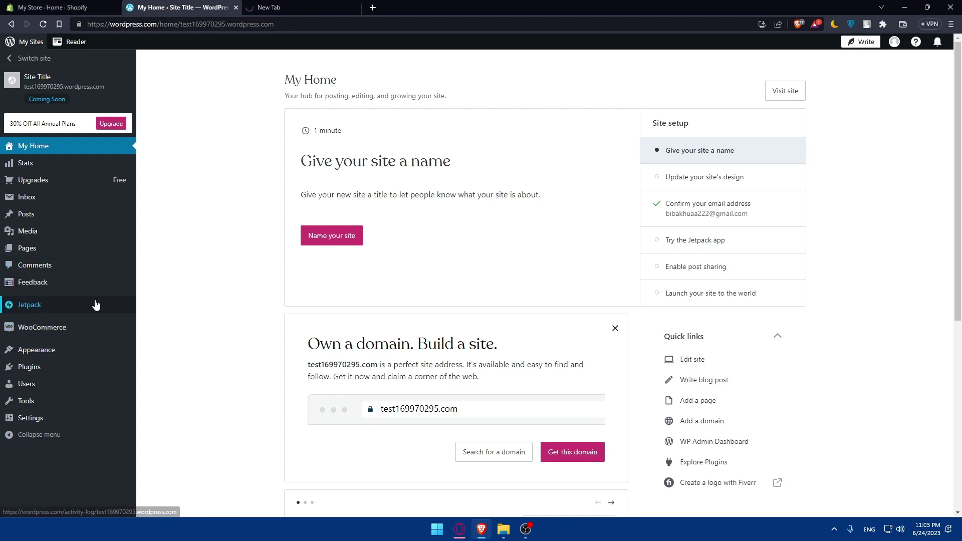
mouse_move(96, 301)
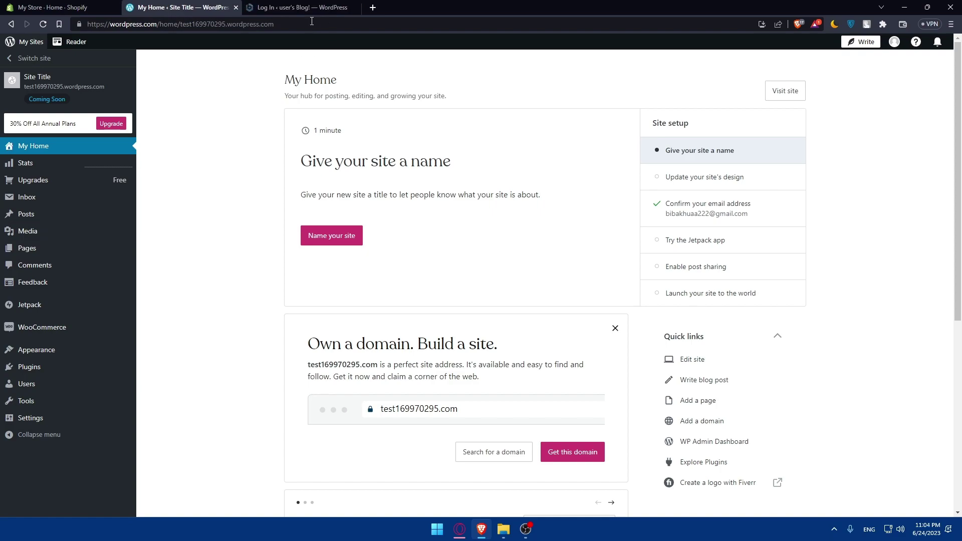
Step: Log in to the local WordPress site with the saved credentials and Remember Me ticked
left_click(303, 8)
left_click(447, 172)
left_click(477, 198)
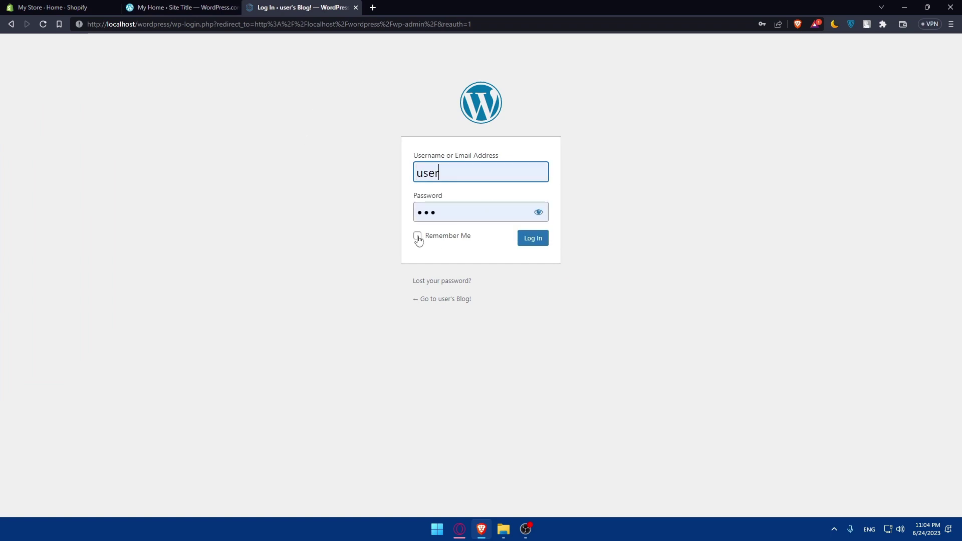
left_click(417, 236)
left_click(531, 239)
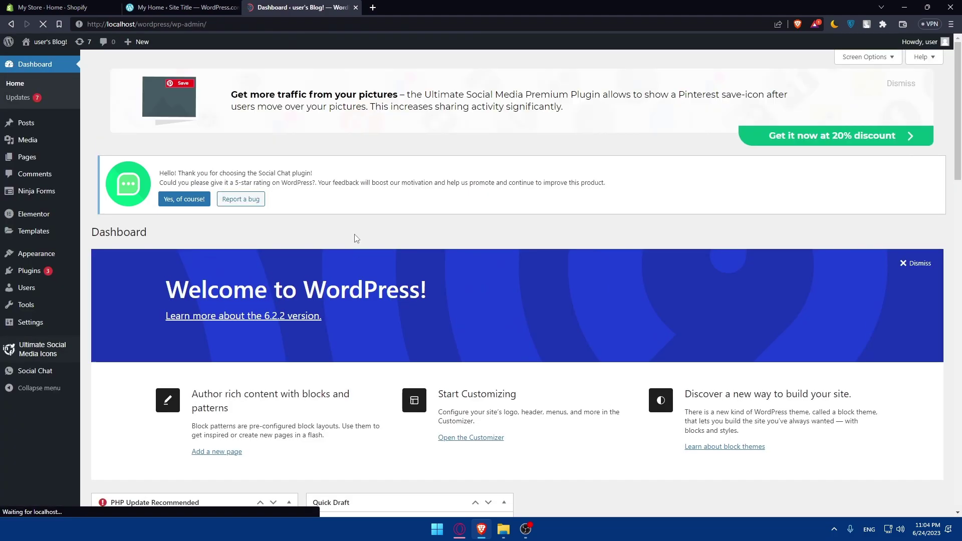
Step: Open Plugins > Add New and search the plugin directory for 'woocommerce', correcting the typos
mouse_move(36, 275)
left_click(108, 287)
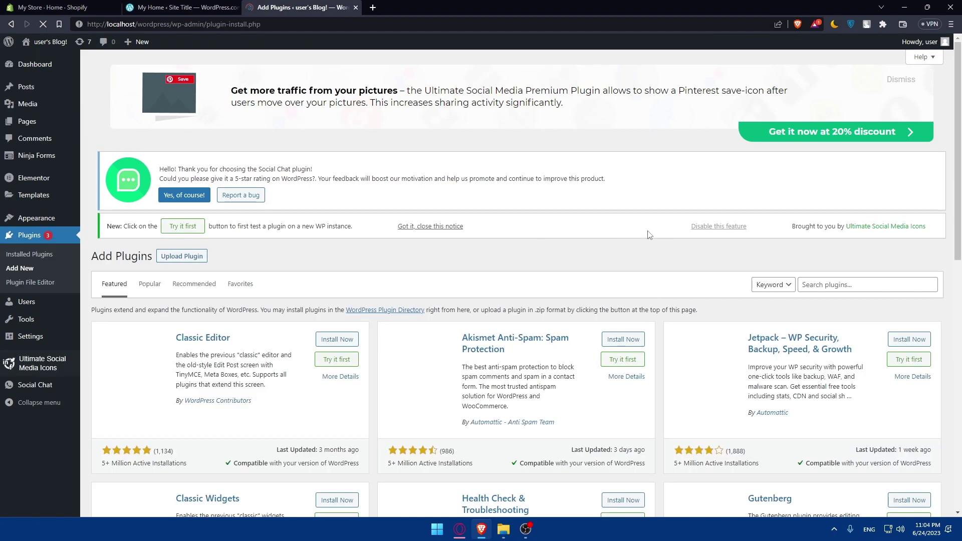
left_click(850, 288)
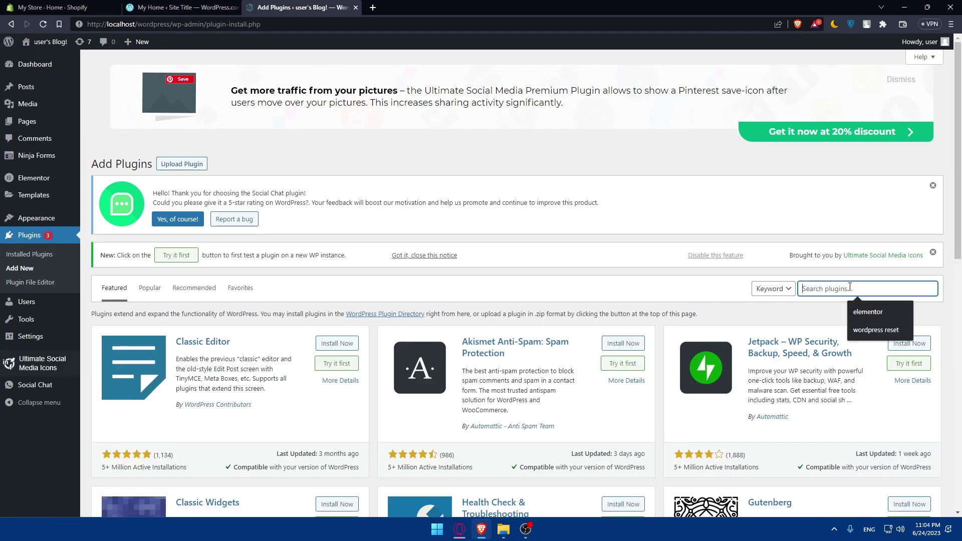
type("we")
key("BackSpace")
key("BackSpace")
type("o")
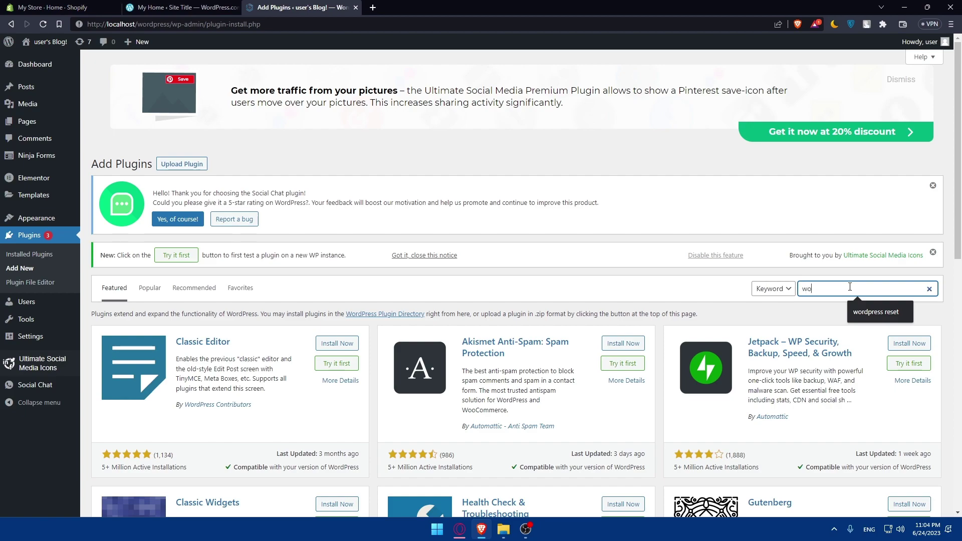
type("o comerc")
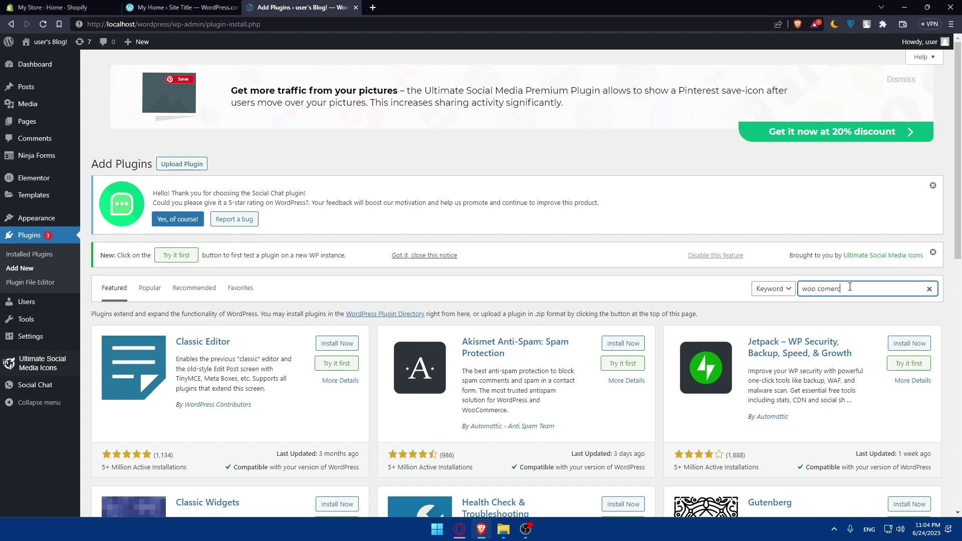
type("ew")
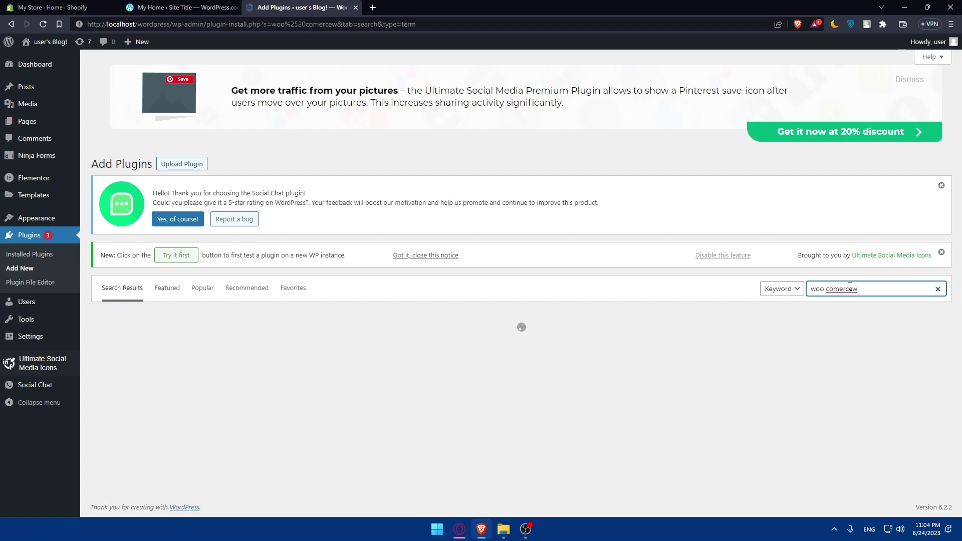
key("BackSpace")
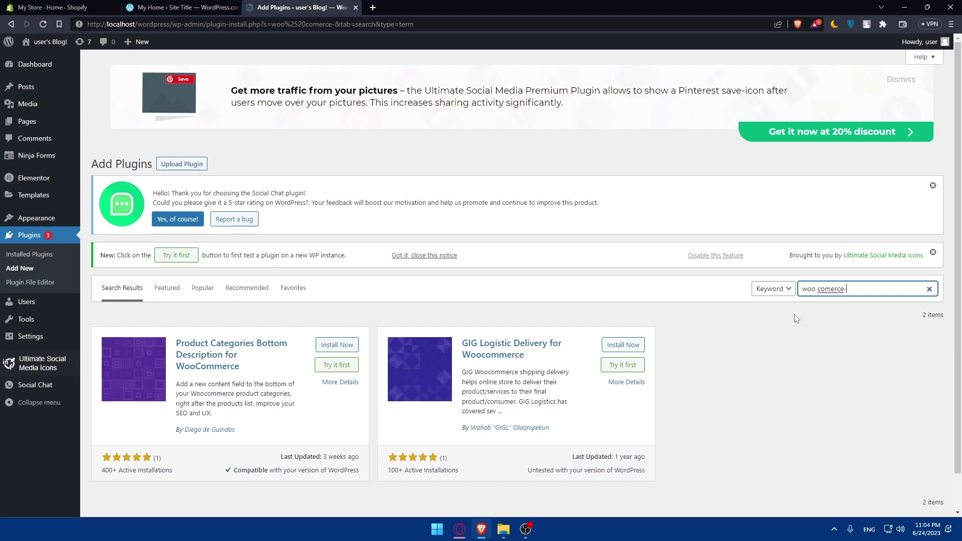
key("BackSpace")
key("BackSpace")
key("BackSpace")
key("BackSpace")
key("BackSpace")
key("BackSpace")
key("BackSpace")
key("BackSpace")
key("BackSpace")
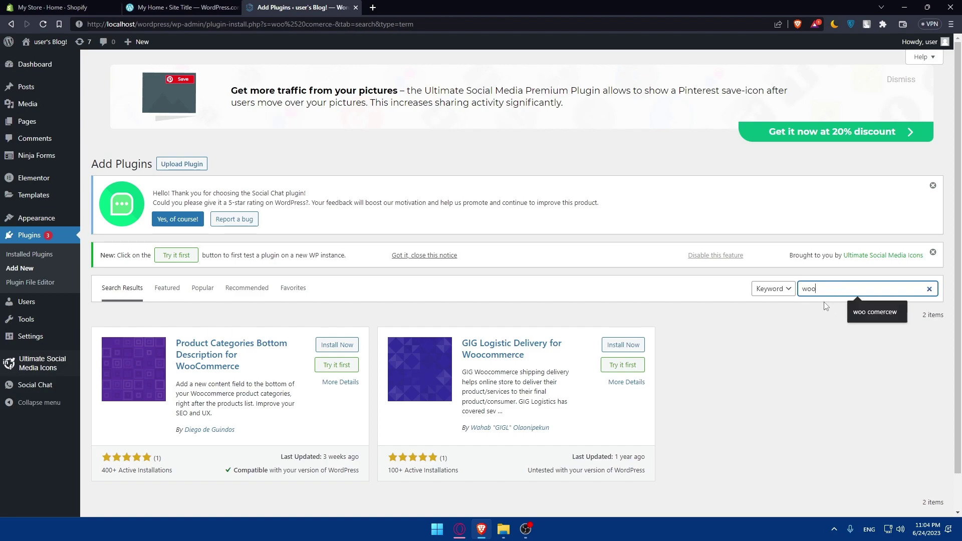
type("cpmmercr")
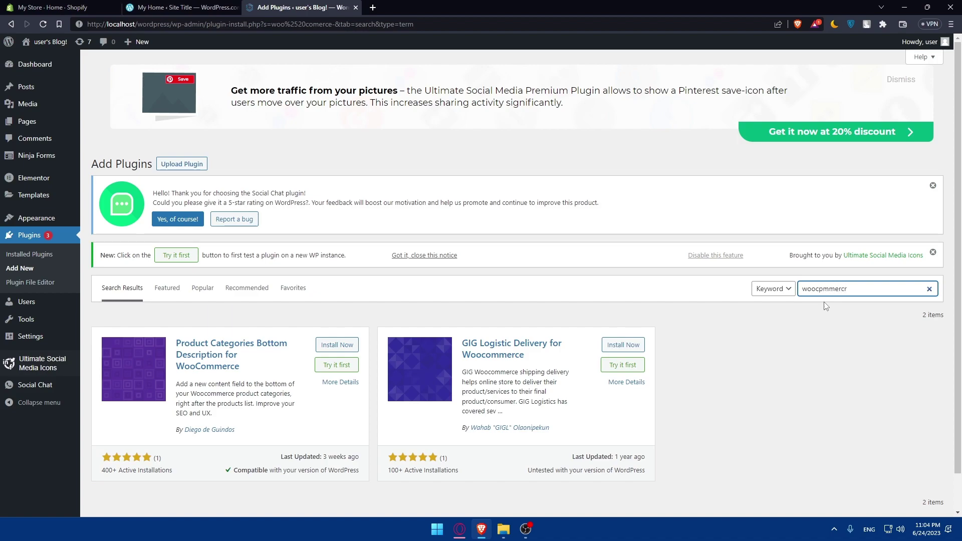
key("BackSpace")
type("e")
left_click(823, 288)
key("BackSpace")
type("o")
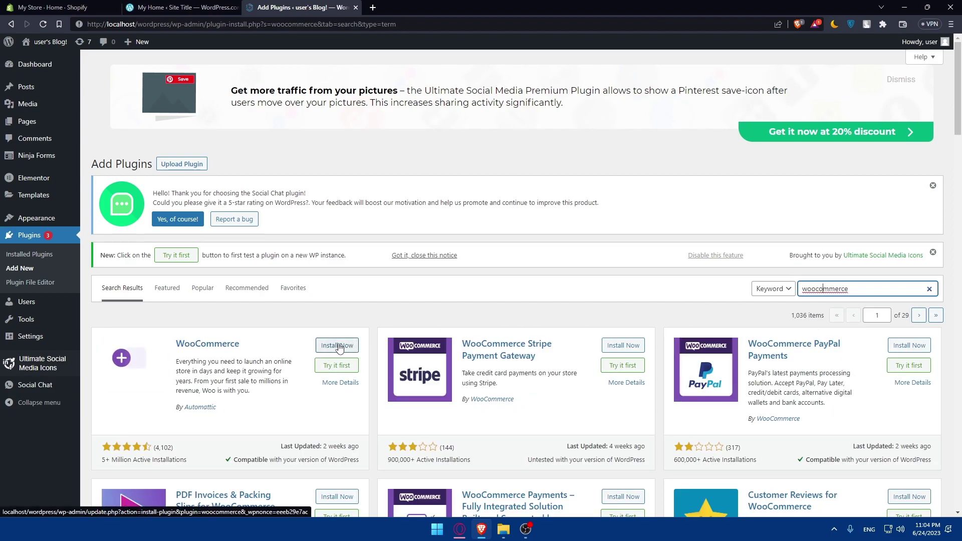
Step: Install and activate WooCommerce, then open its settings page from the admin menu
left_click(336, 345)
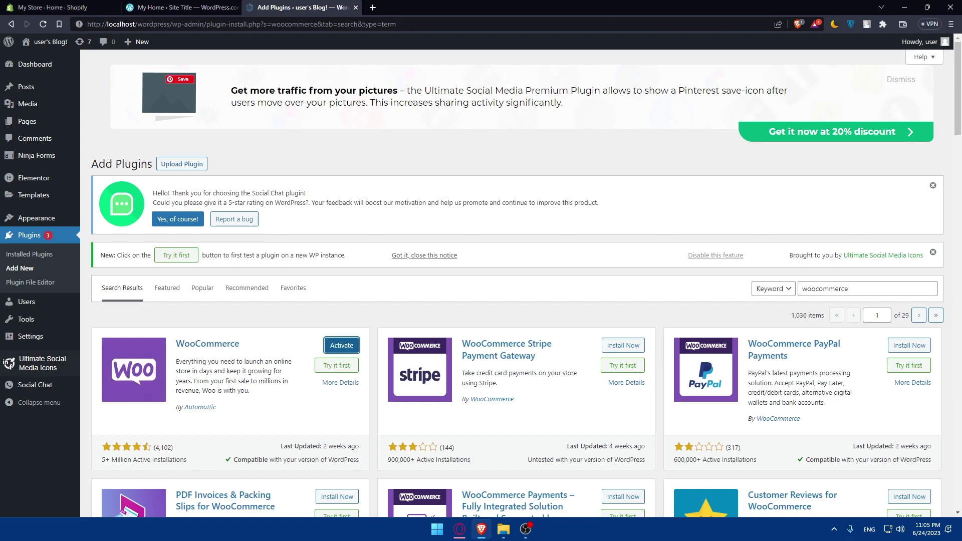
left_click(348, 370)
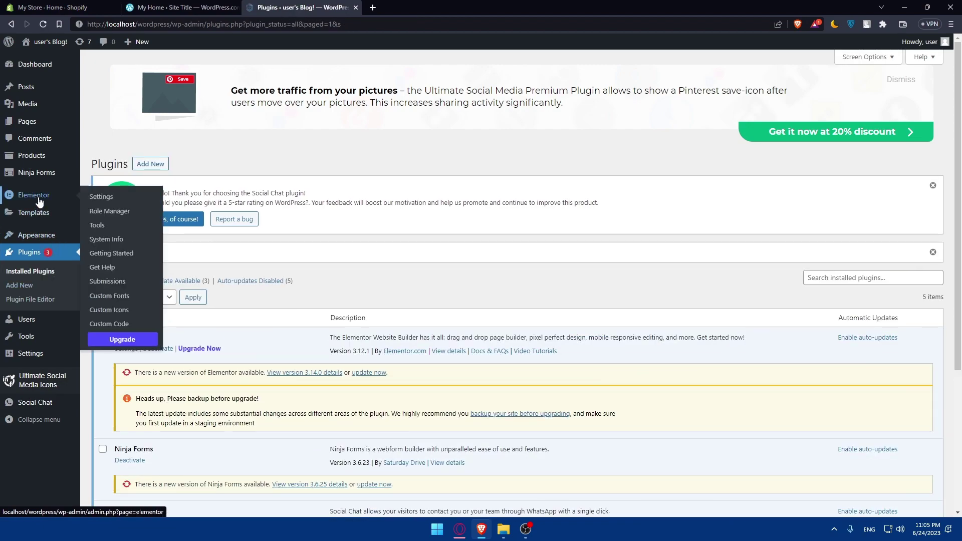
scroll(203, 338, "down", 5)
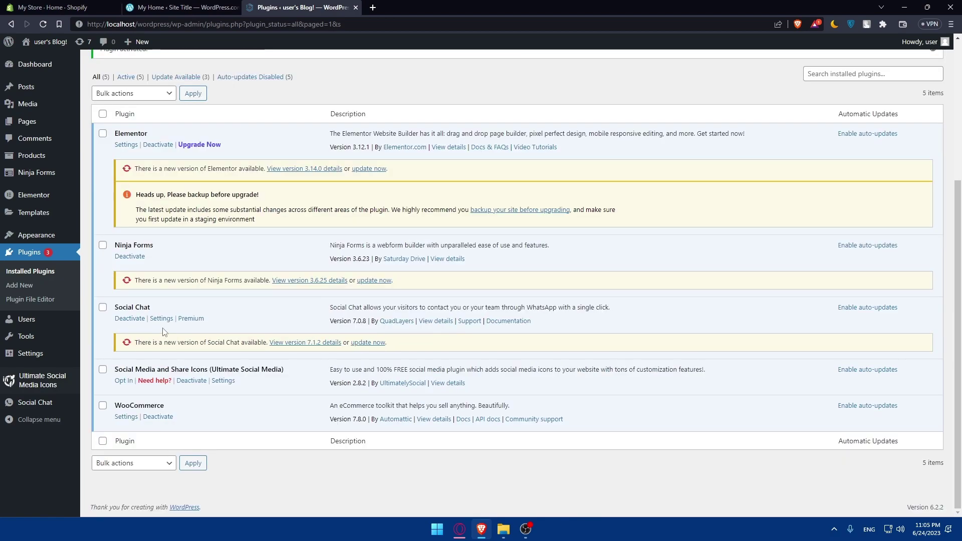
left_click(126, 416)
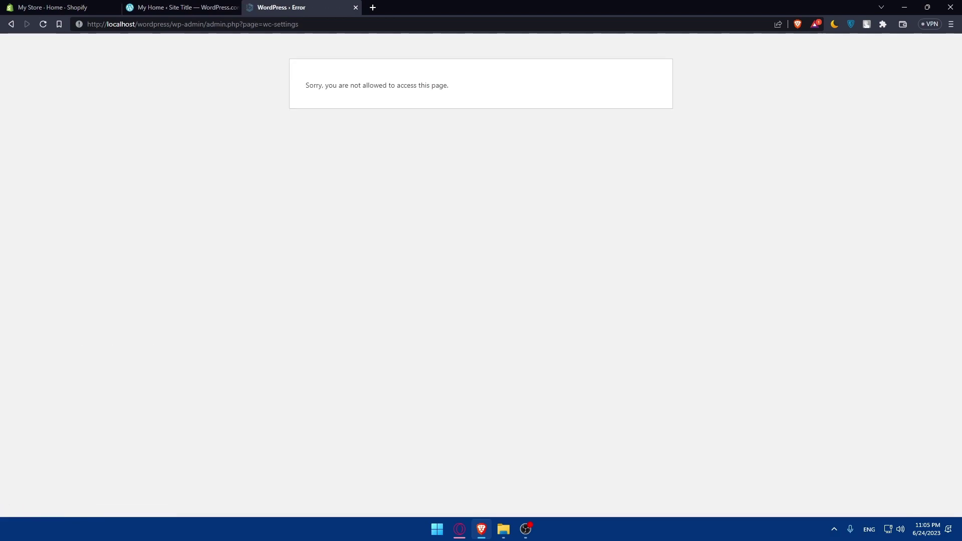
Step: Reload the access-denied WooCommerce settings page
key("F5")
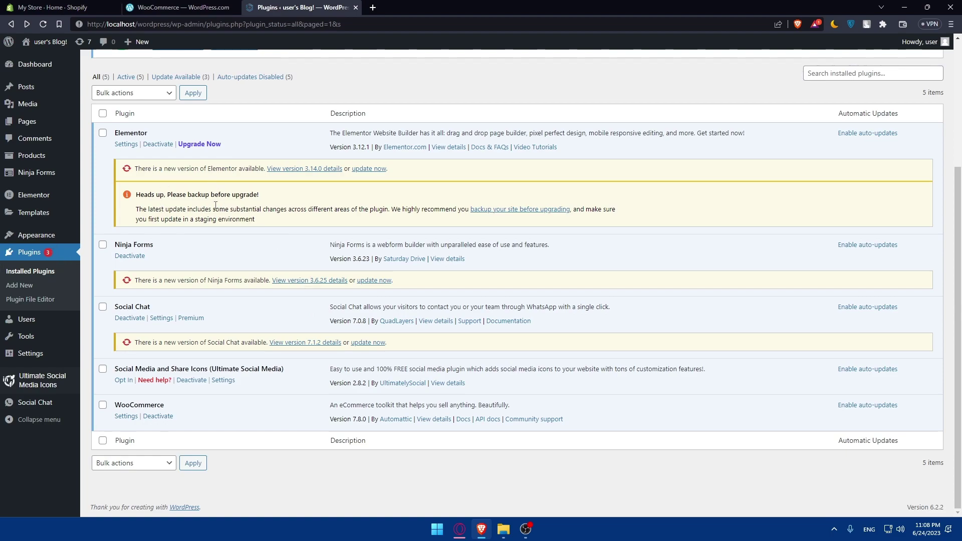
Step: Tick the Elementor, Social Media and Share Icons, and Social Chat plugins
left_click(103, 133)
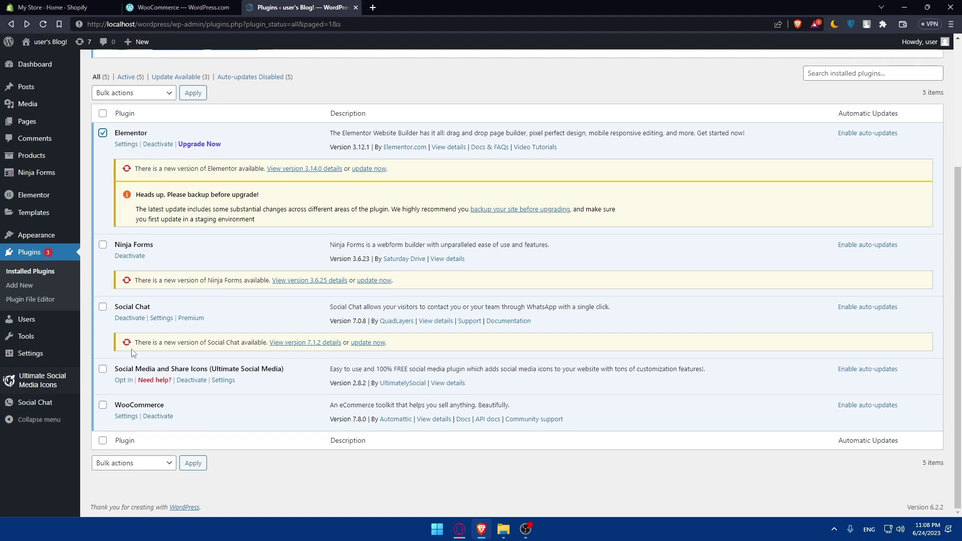
left_click(102, 369)
left_click(103, 308)
Step: Apply Delete from Bulk actions to the ticked plugins, then dismiss the confirmation without deleting
left_click(137, 95)
left_click(132, 136)
left_click(133, 95)
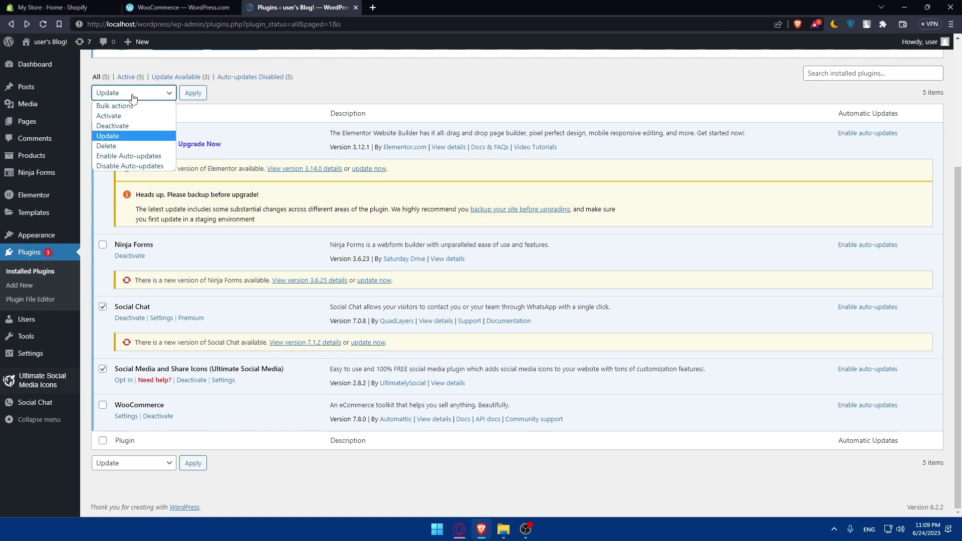
left_click(107, 146)
left_click(193, 93)
left_click(540, 93)
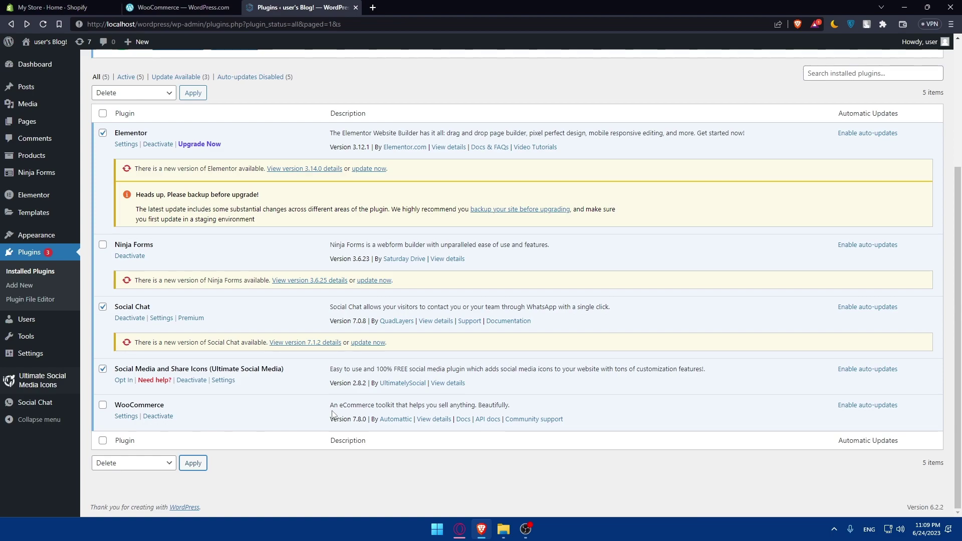
scroll(571, 263, "up", 3)
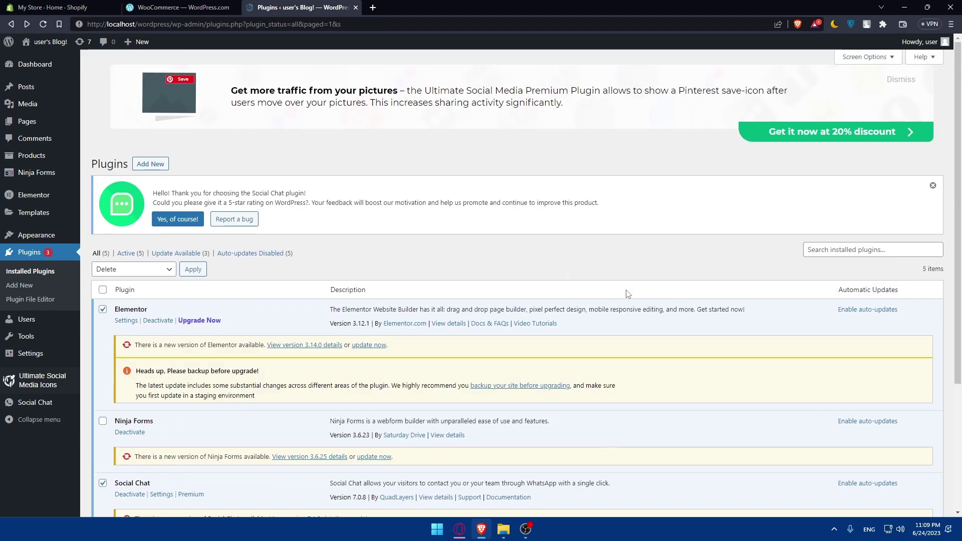
scroll(627, 294, "down", 4)
scroll(628, 294, "up", 4)
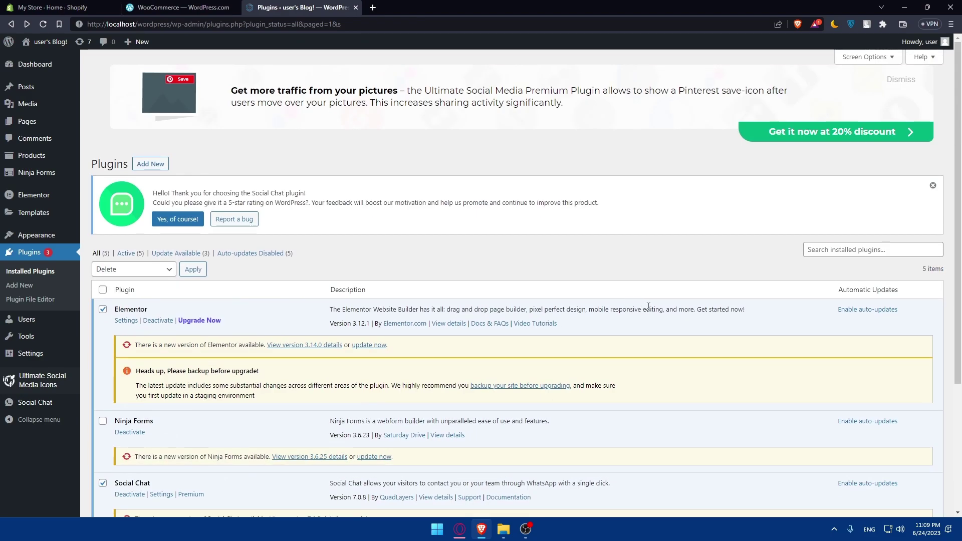